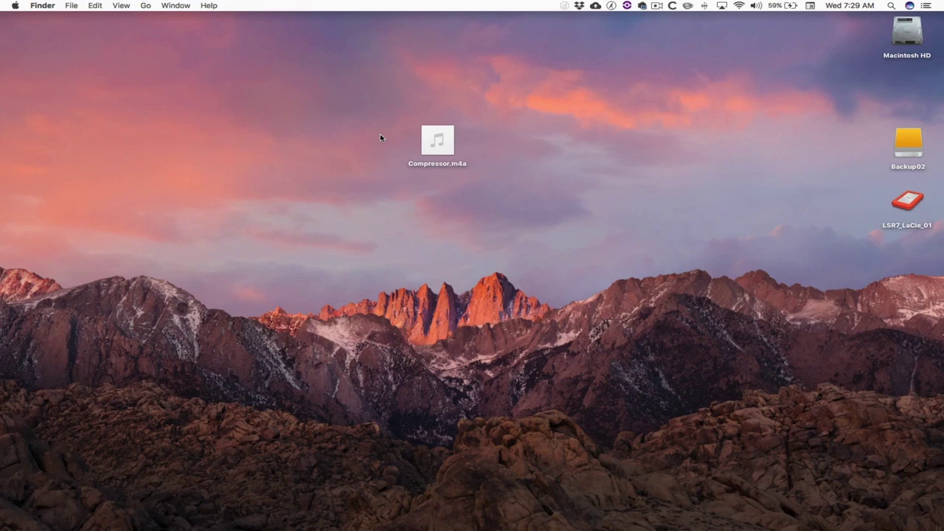
{"action": "mouse_move", "coordinate": [435, 157]}
{"action": "key", "text": "alt+super+8"}
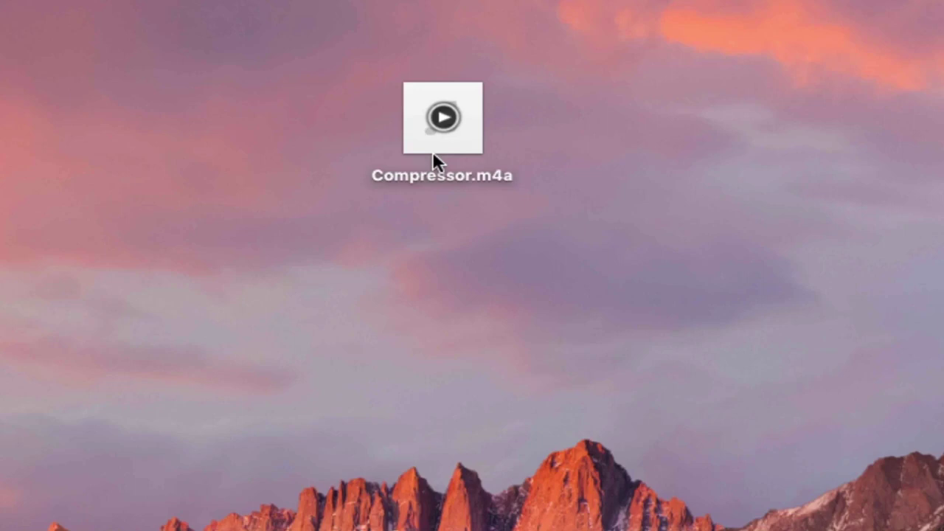
{"action": "key", "text": "alt+super+8"}
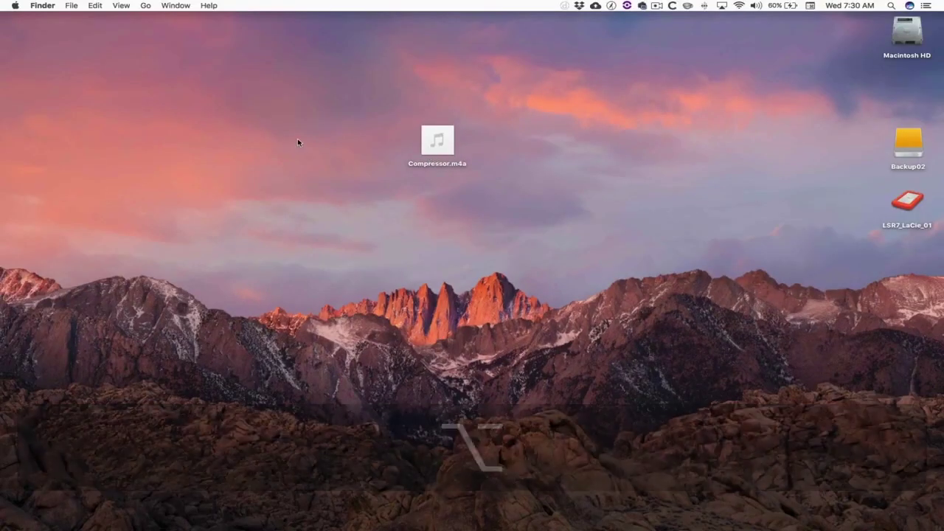
Step: Browse the Launchpad pages of installed applications and return to the desktop
{"action": "mouse_move", "coordinate": [295, 528]}
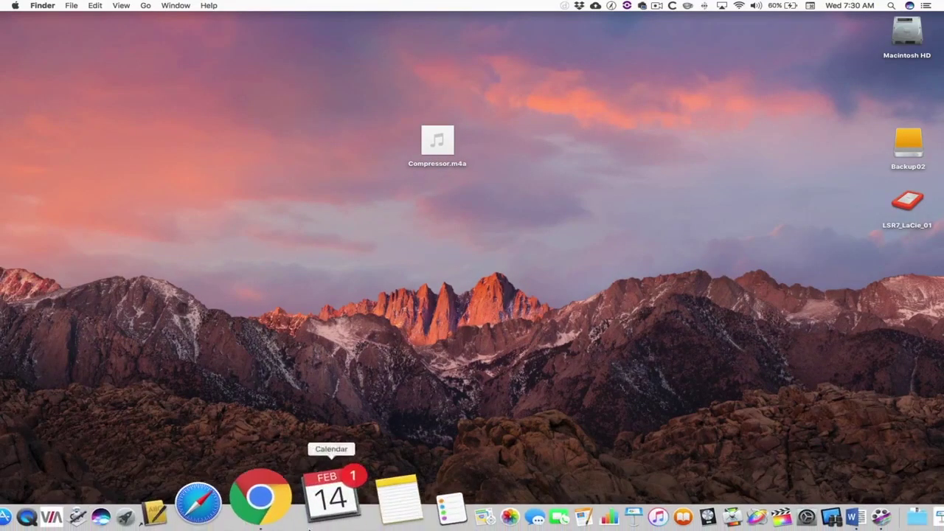
{"action": "left_click", "coordinate": [218, 508]}
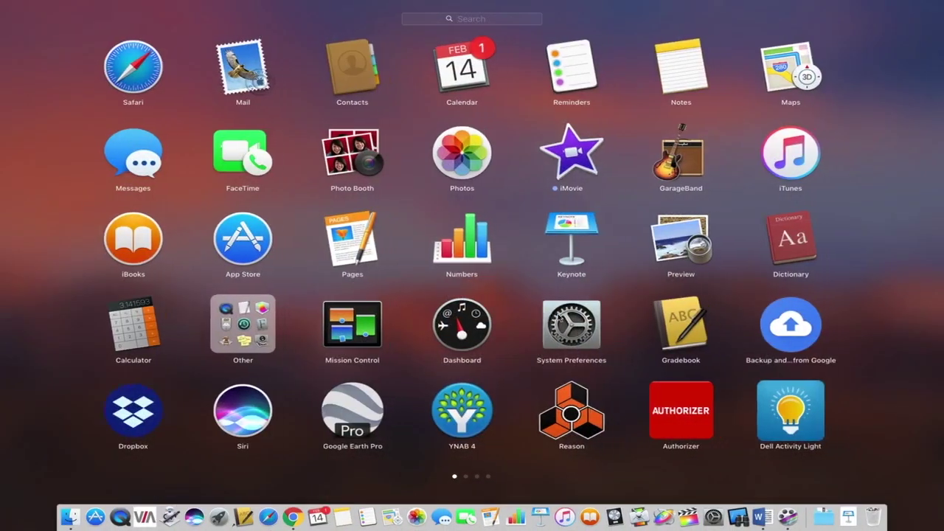
{"action": "scroll", "coordinate": [433, 373], "scroll_direction": "right", "scroll_amount": 10}
{"action": "scroll", "coordinate": [558, 317], "scroll_direction": "right", "scroll_amount": 5}
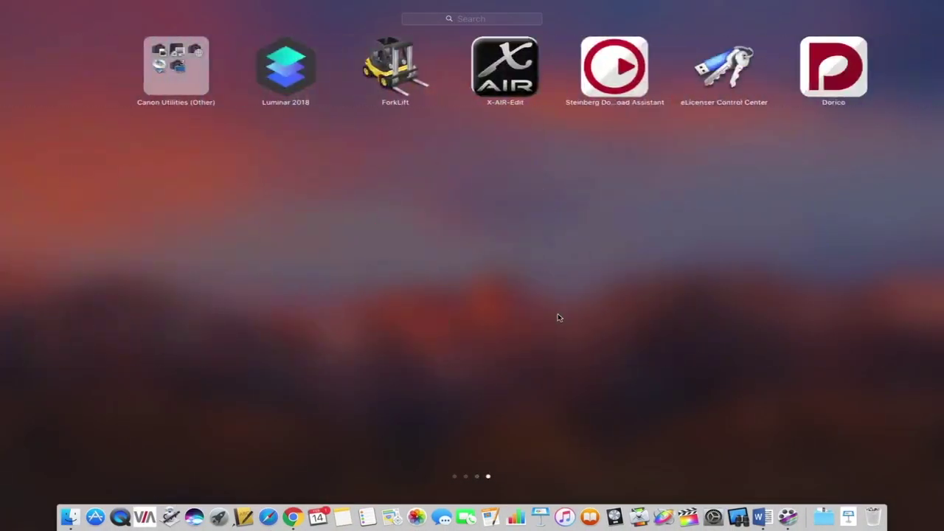
{"action": "scroll", "coordinate": [556, 316], "scroll_direction": "left", "scroll_amount": 10}
{"action": "scroll", "coordinate": [559, 318], "scroll_direction": "left", "scroll_amount": 5}
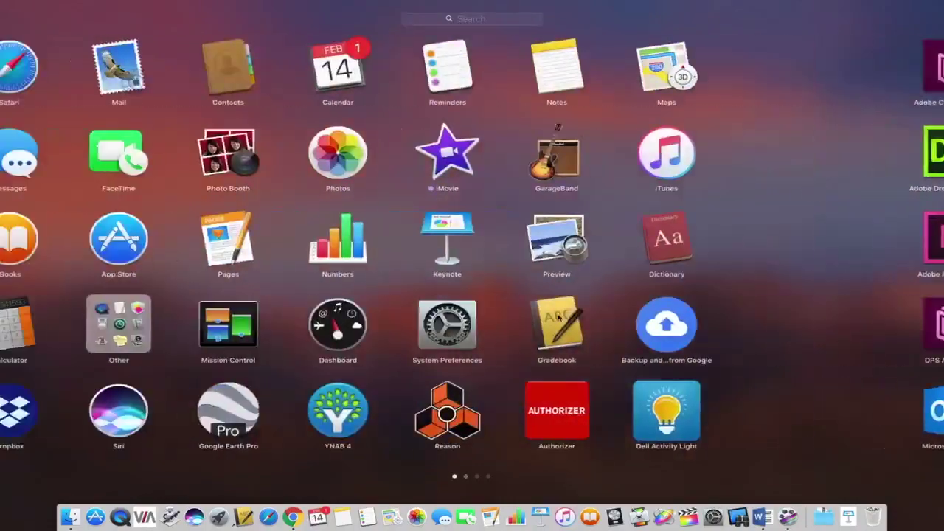
{"action": "left_click", "coordinate": [907, 249]}
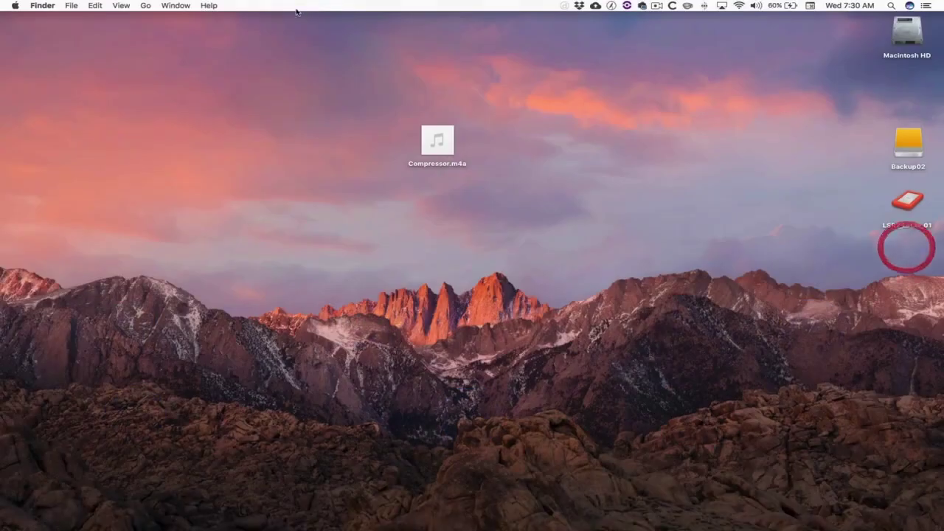
Step: Open the Applications folder in Finder, find Compressor and launch it
{"action": "left_click", "coordinate": [145, 6]}
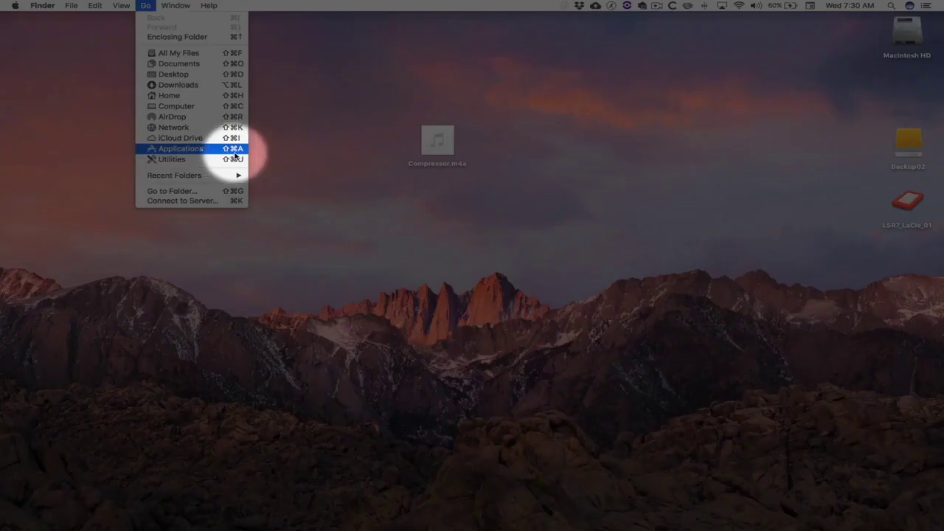
{"action": "left_click", "coordinate": [234, 151]}
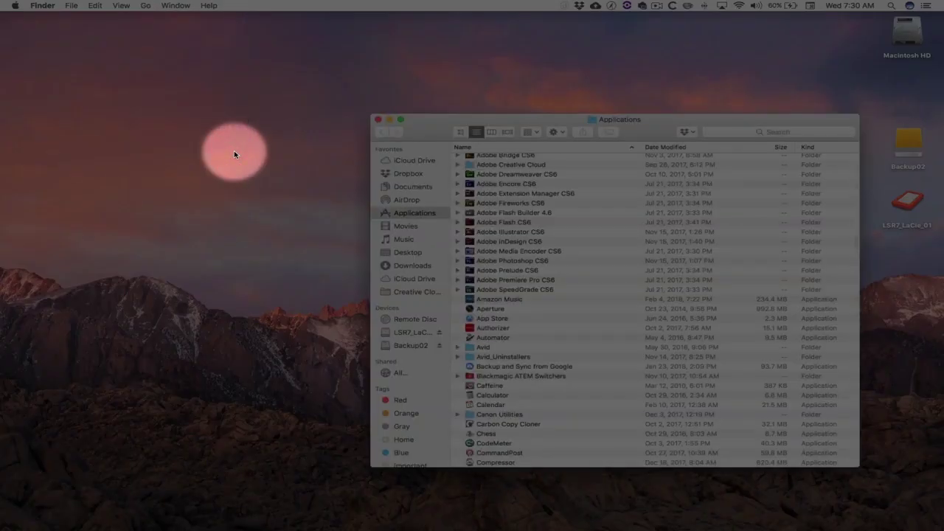
{"action": "type", "text": "com"}
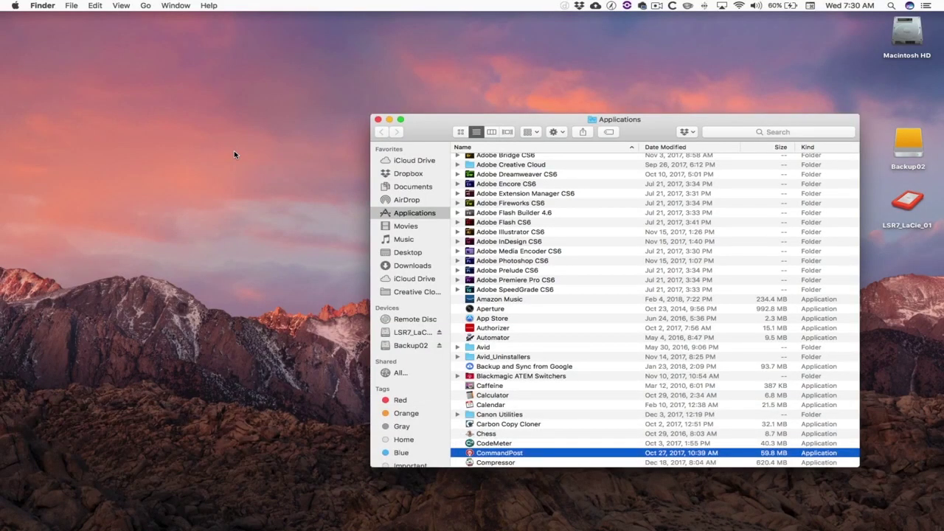
{"action": "key", "text": "Down"}
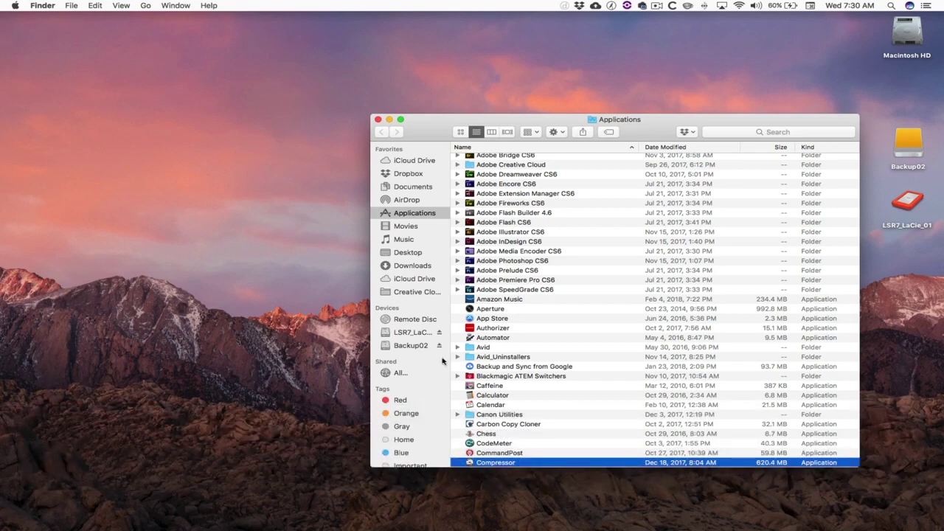
{"action": "mouse_move", "coordinate": [474, 464]}
{"action": "left_mouse_down"}
{"action": "mouse_move", "coordinate": [516, 475]}
{"action": "mouse_move", "coordinate": [538, 525]}
{"action": "mouse_move", "coordinate": [575, 509]}
{"action": "mouse_move", "coordinate": [664, 509]}
{"action": "mouse_move", "coordinate": [630, 510]}
{"action": "mouse_move", "coordinate": [500, 423]}
{"action": "mouse_move", "coordinate": [469, 463]}
{"action": "left_mouse_up"}
{"action": "double_click", "coordinate": [470, 463]}
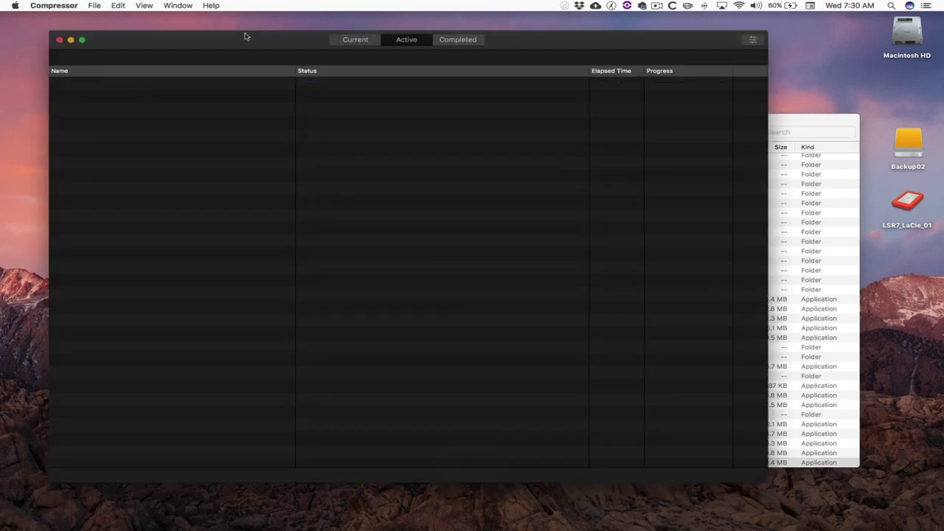
Step: Revert Compressor to its original window layout and move the window toward the middle of the desktop
{"action": "left_click", "coordinate": [190, 6]}
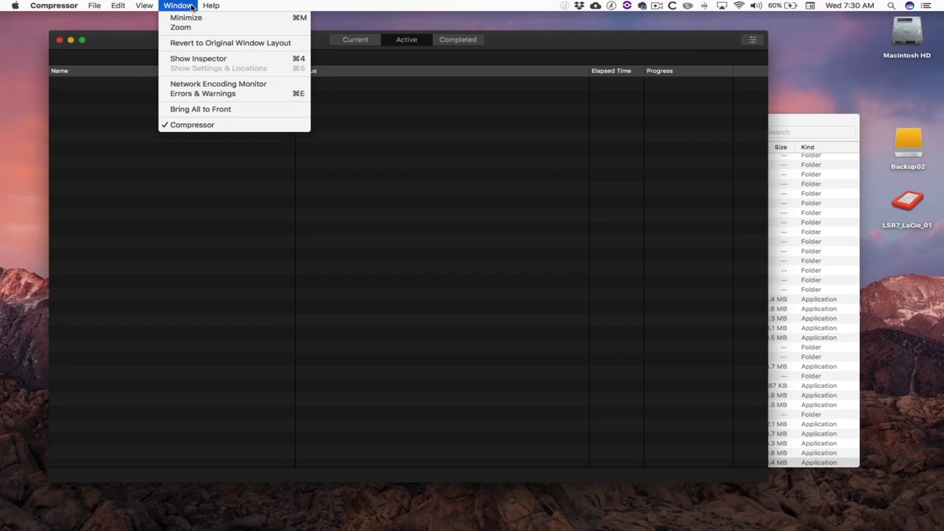
{"action": "left_click", "coordinate": [203, 43]}
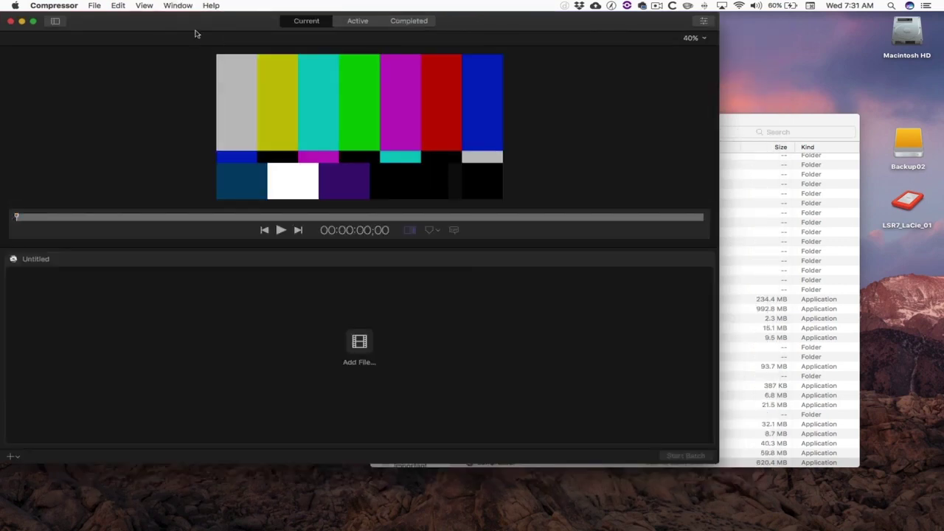
{"action": "left_click_drag", "start_coordinate": [196, 31], "coordinate": [315, 69]}
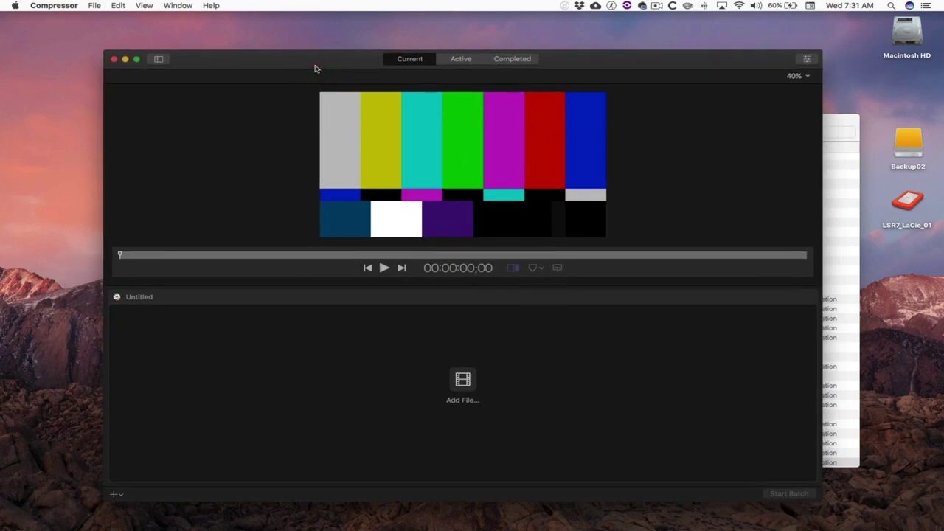
Step: Minimize the Finder Applications window and add Compressor.m4a from the desktop to the empty Compressor batch
{"action": "key", "text": "super"}
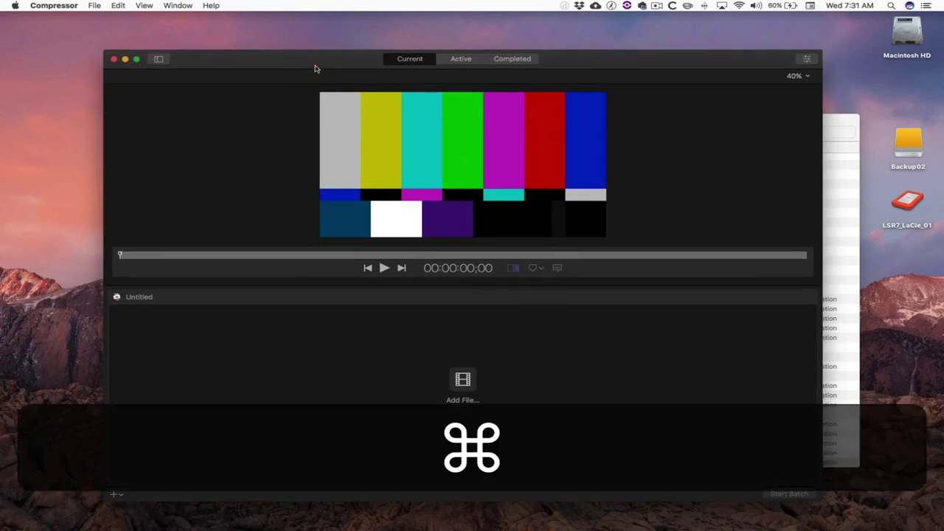
{"action": "left_click", "coordinate": [839, 118]}
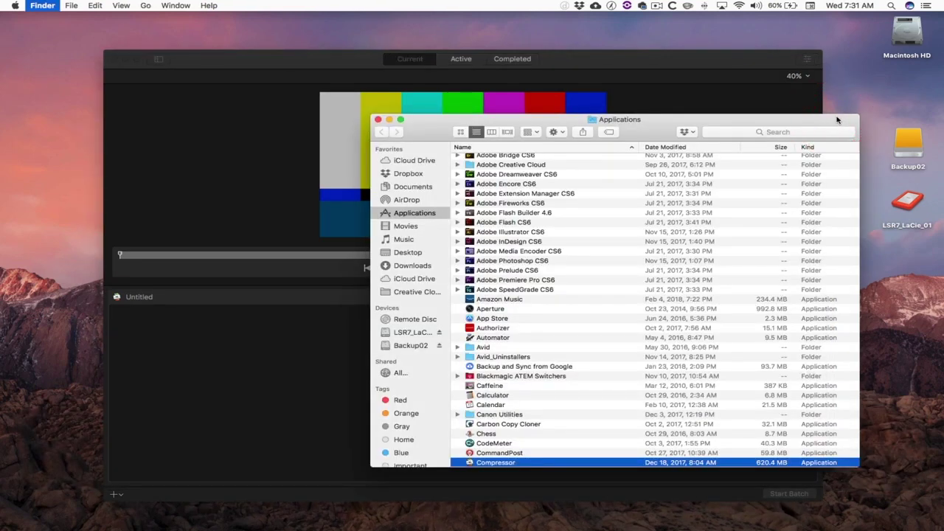
{"action": "key", "text": "super+h"}
{"action": "key", "text": "super+m"}
{"action": "left_click_drag", "start_coordinate": [437, 142], "coordinate": [438, 363]}
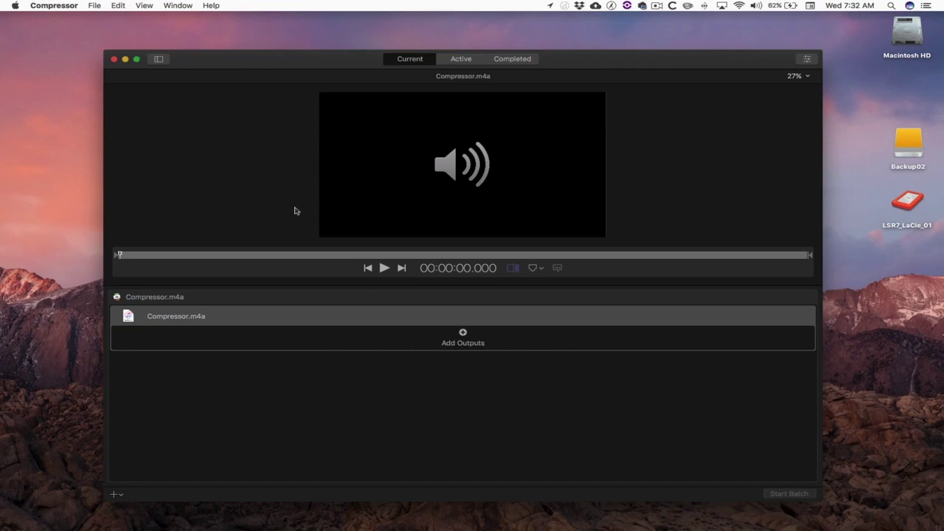
Step: Show the settings list, search it for "aiff" and apply the AIFF setting to Compressor.m4a as an output
{"action": "left_click", "coordinate": [158, 60]}
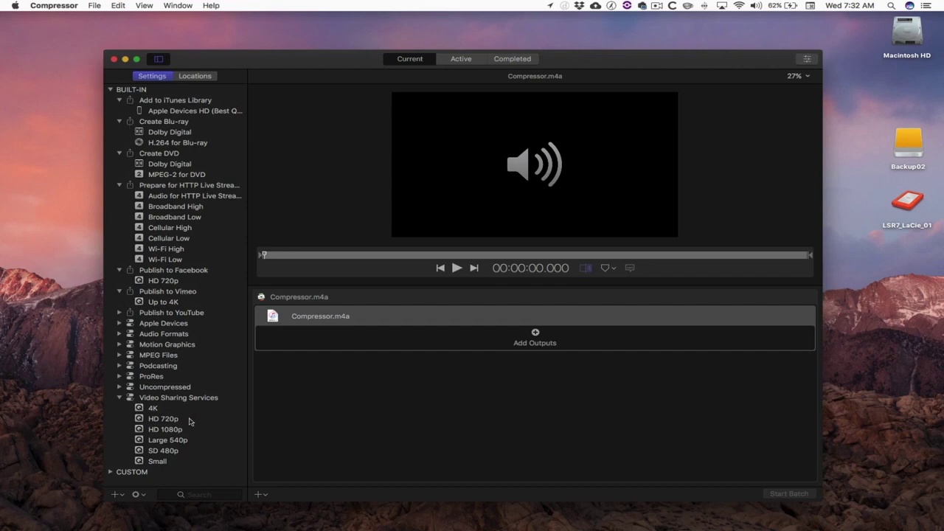
{"action": "left_click", "coordinate": [200, 495]}
{"action": "type", "text": "aiff"}
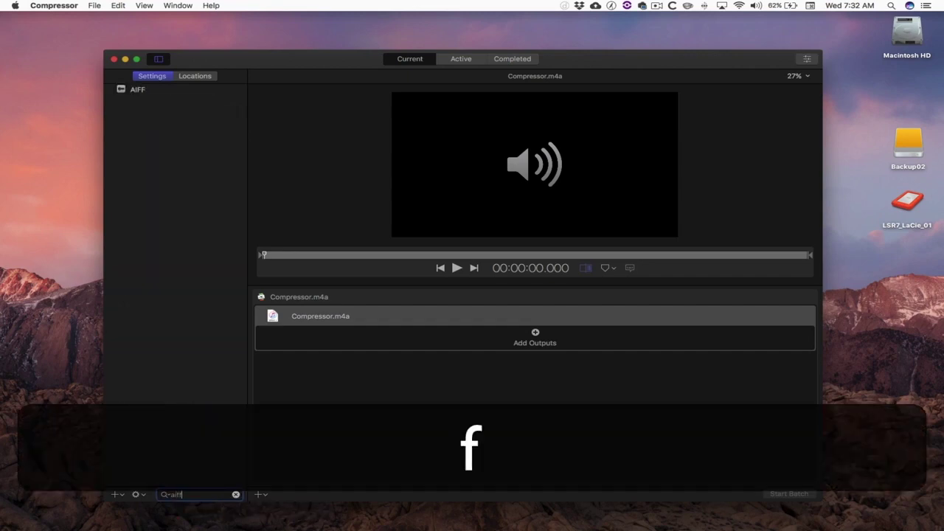
{"action": "left_click_drag", "start_coordinate": [155, 93], "coordinate": [539, 339]}
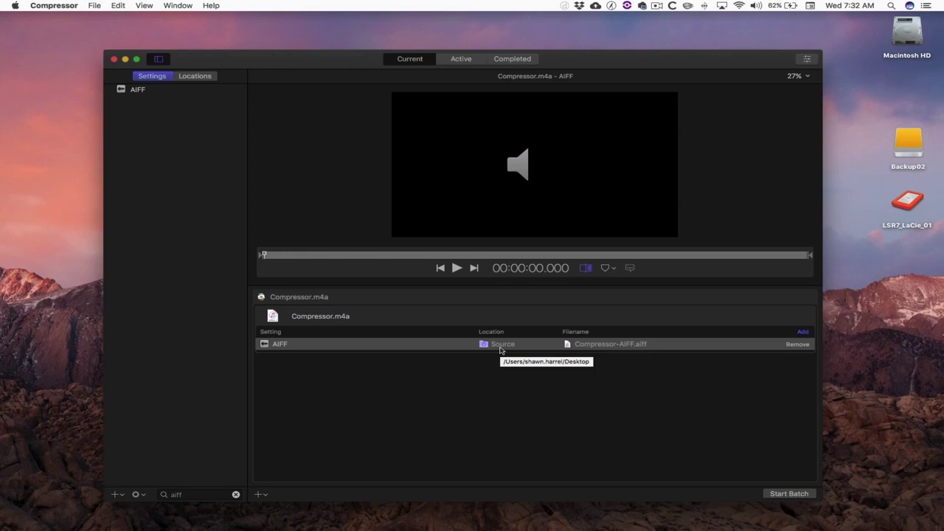
Step: Check the location choices for the AIFF output and the active jobs view, returning to the current batch
{"action": "right_click", "coordinate": [500, 349]}
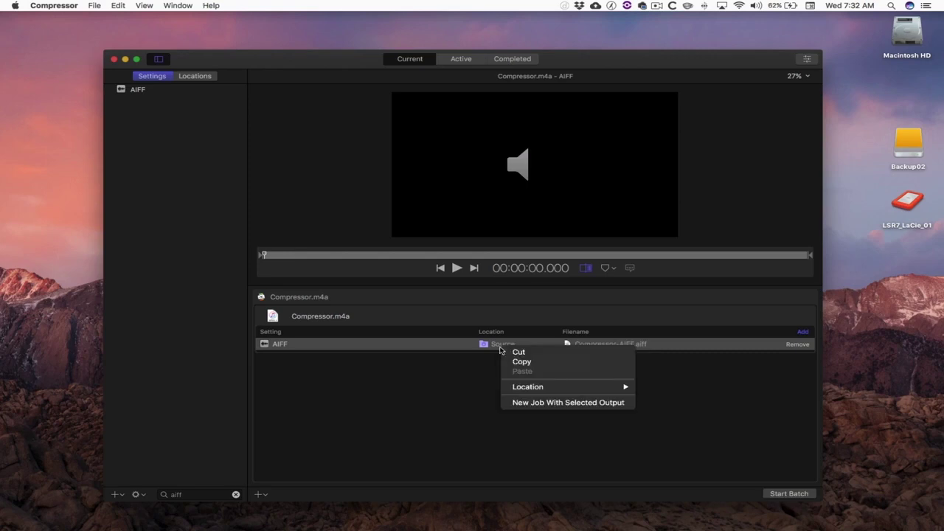
{"action": "mouse_move", "coordinate": [551, 389]}
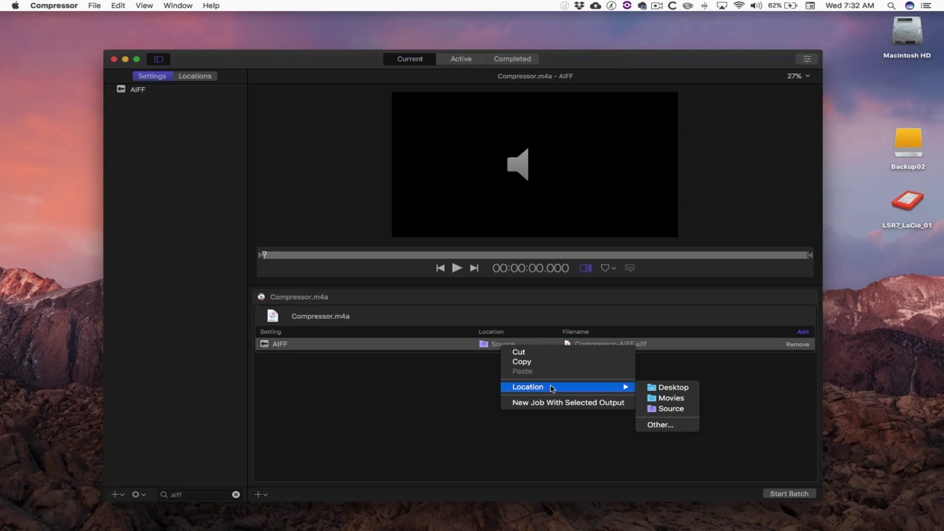
{"action": "left_click", "coordinate": [447, 383]}
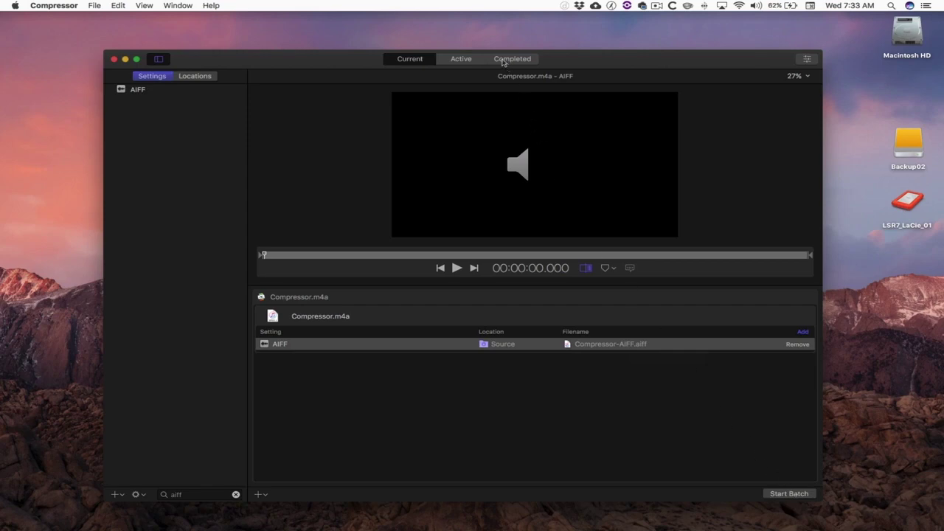
{"action": "left_click", "coordinate": [462, 60]}
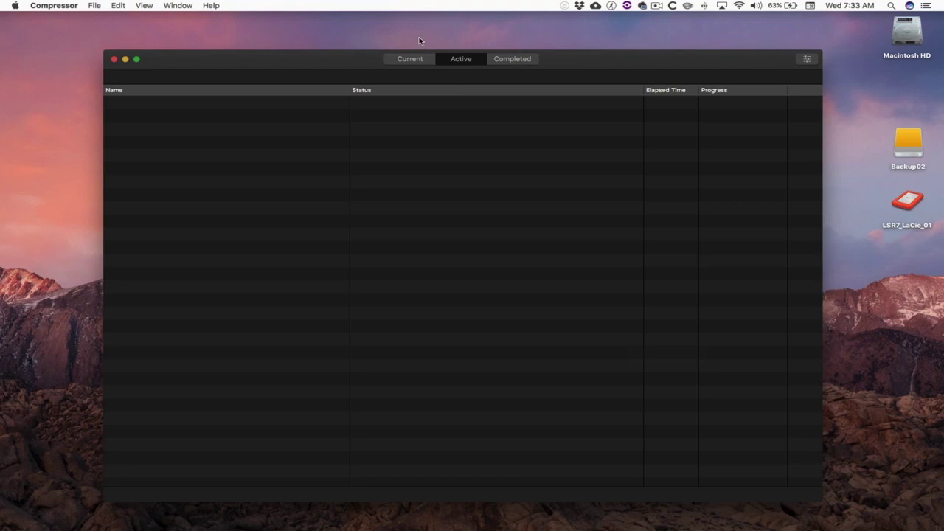
{"action": "left_click", "coordinate": [417, 60]}
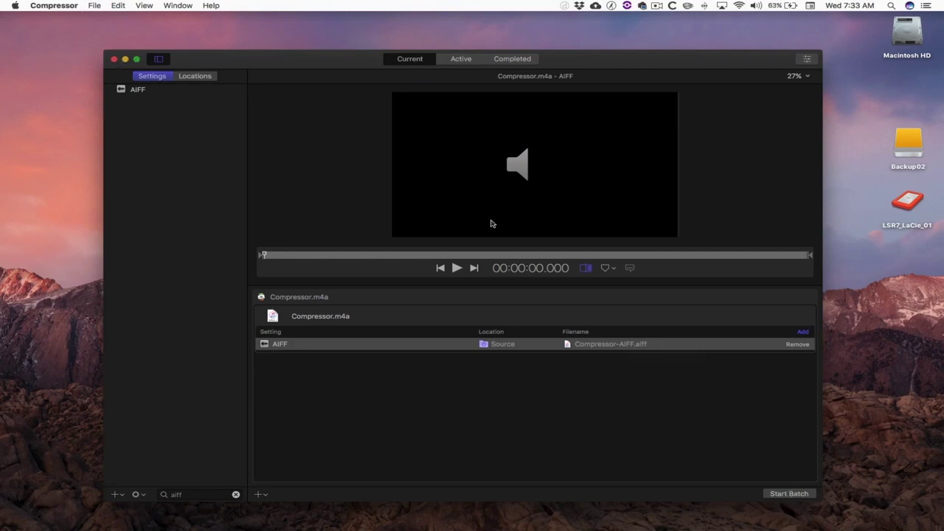
Step: Start the batch to convert Compressor.m4a to AIFF, and quit Compressor once the conversion finishes
{"action": "left_click", "coordinate": [792, 492]}
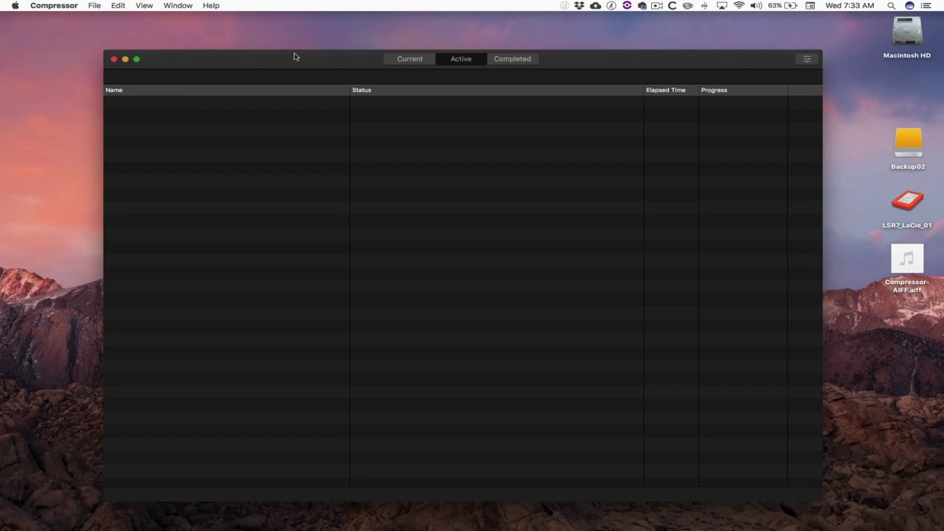
{"action": "key", "text": "super+q"}
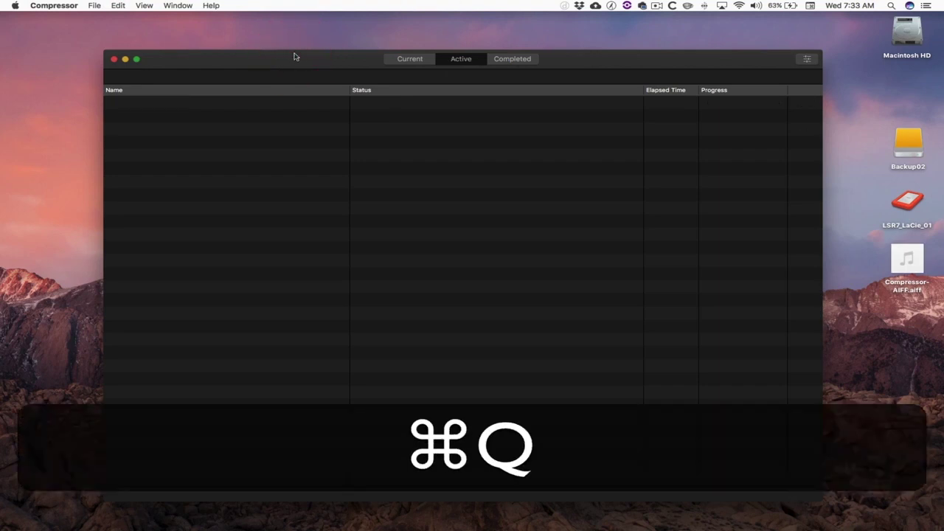
Step: Close the Applications window and place Compressor-AIFF.aiff beside Compressor.m4a on the desktop
{"action": "key", "text": "super+w"}
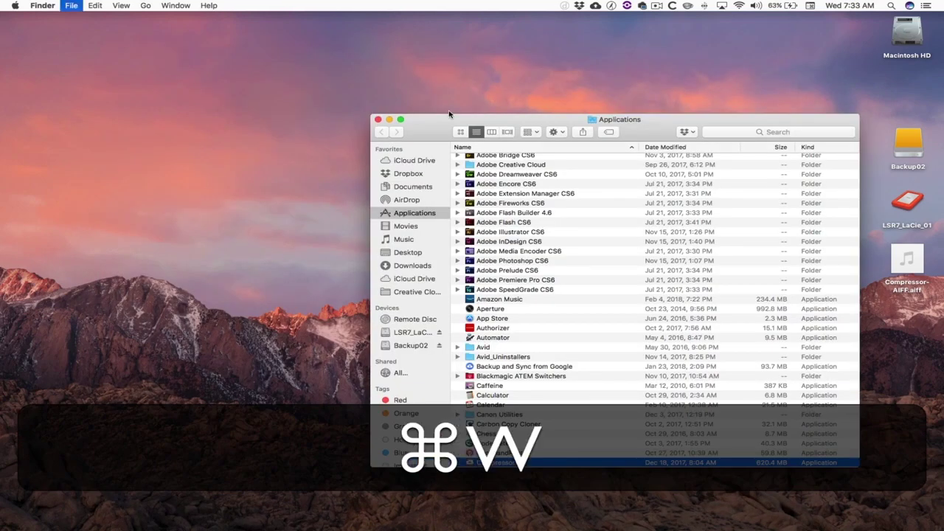
{"action": "left_click_drag", "start_coordinate": [905, 258], "coordinate": [552, 151]}
{"action": "mouse_move", "coordinate": [552, 151]}
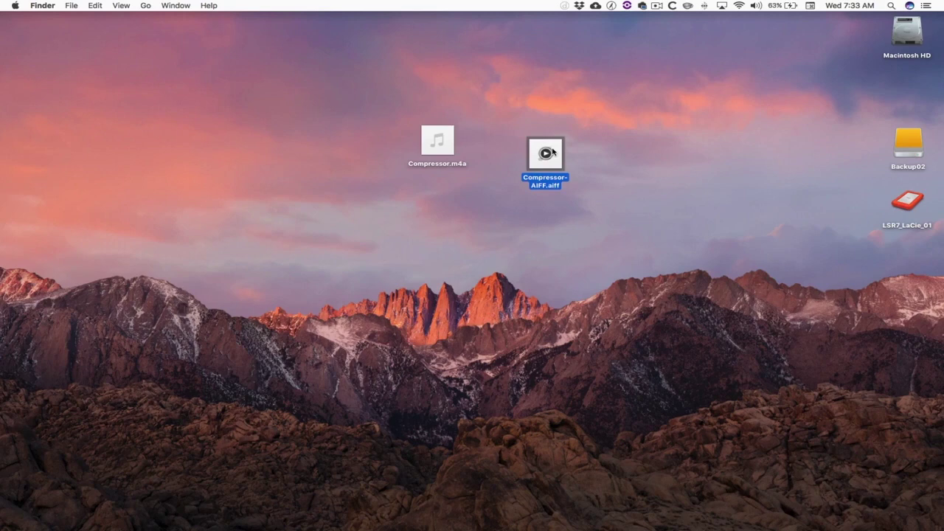